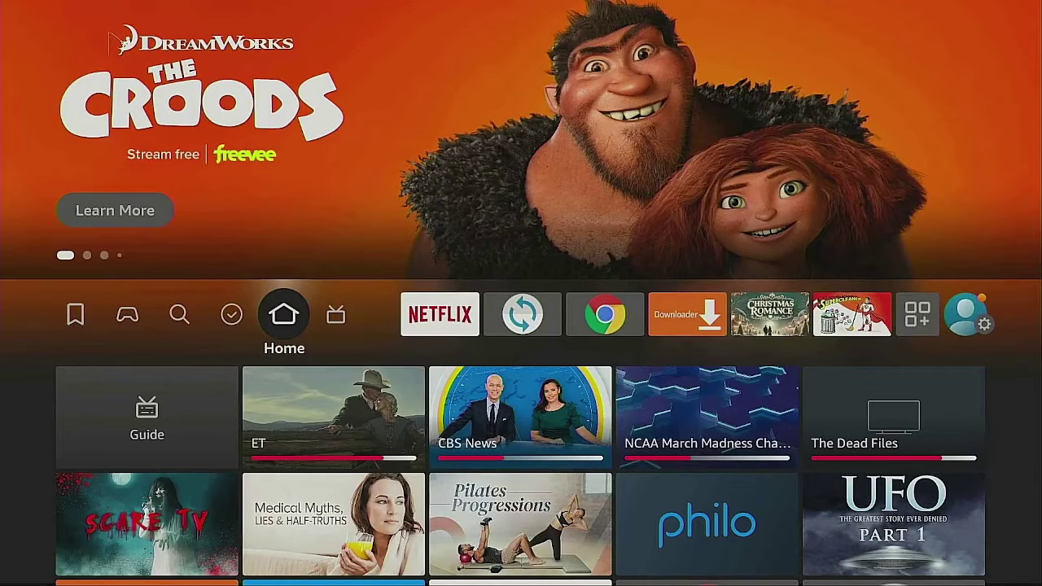
# Step: Open Downloader and submit code 218330 to load the Time 4 Streamin website
pyautogui.press('Right')
pyautogui.press('Right')
pyautogui.press('Right')
pyautogui.press('Right')
pyautogui.press('Right')
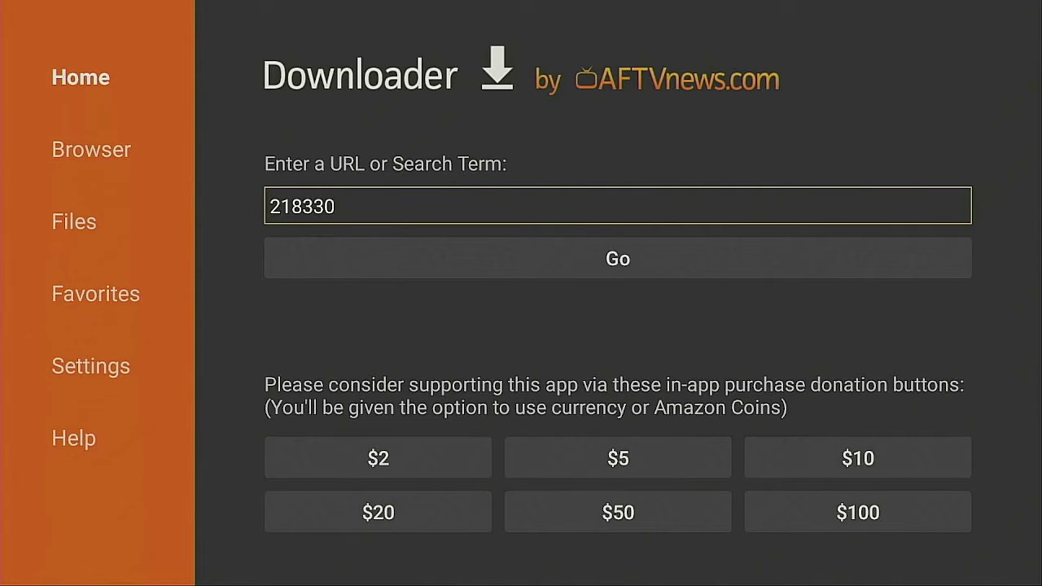
pyautogui.press('Home')
pyautogui.click(335, 206)
pyautogui.click(618, 258)
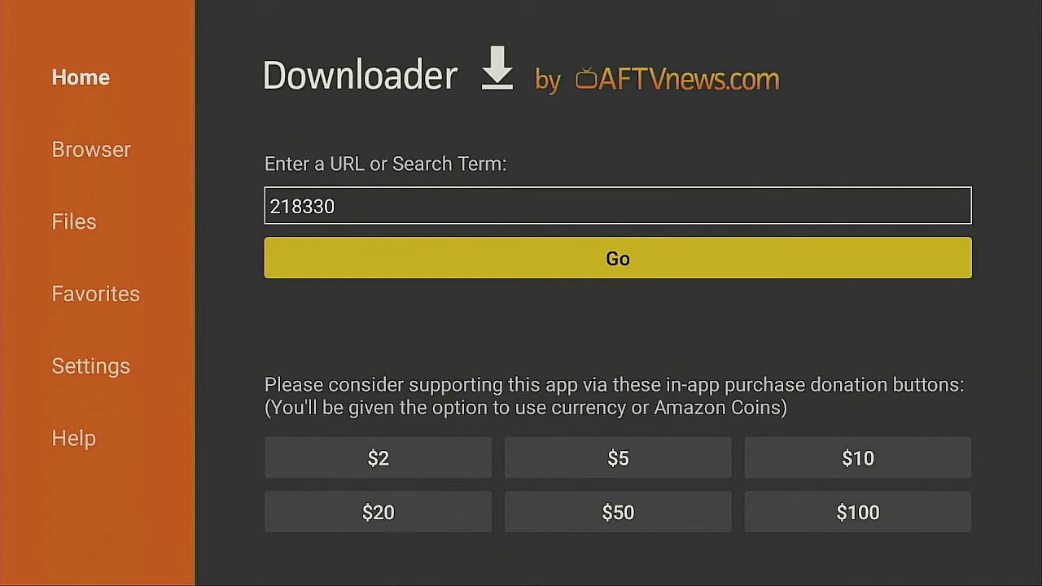
pyautogui.press('Return')
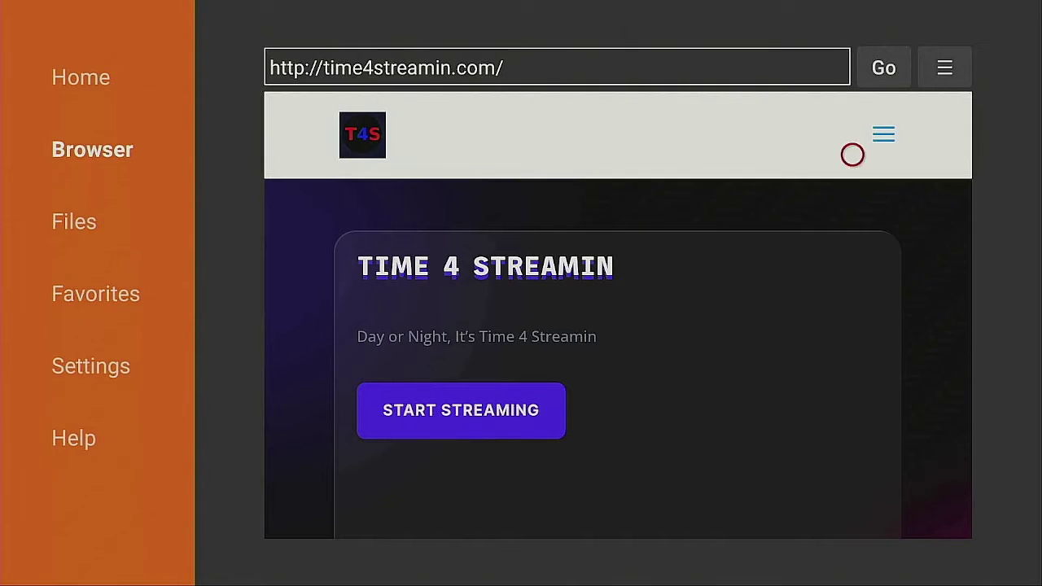
# Step: Go to the site's Downloads page and download Launch On Boot from App Downloads
pyautogui.click(888, 136)
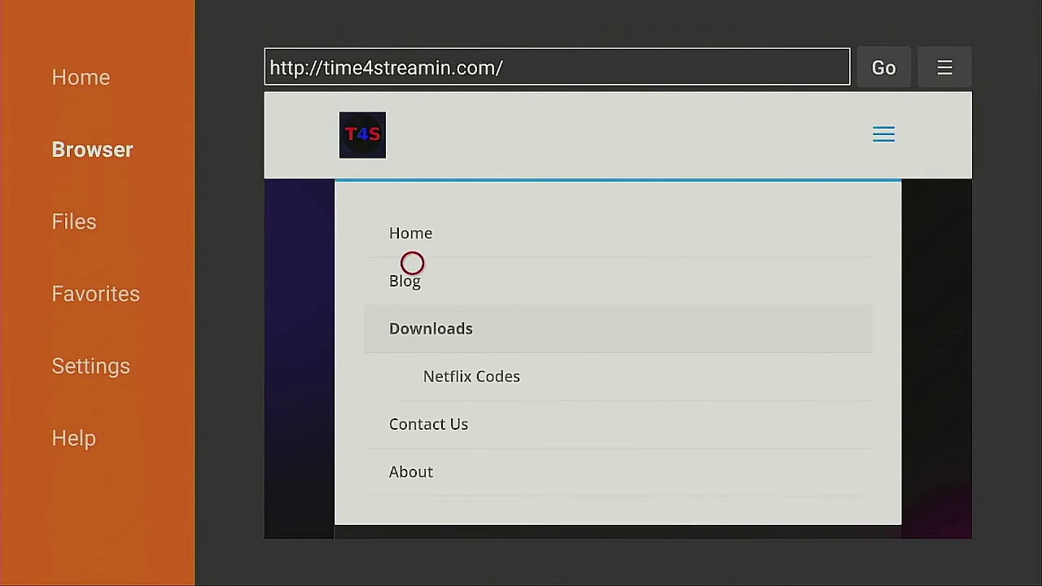
pyautogui.click(412, 328)
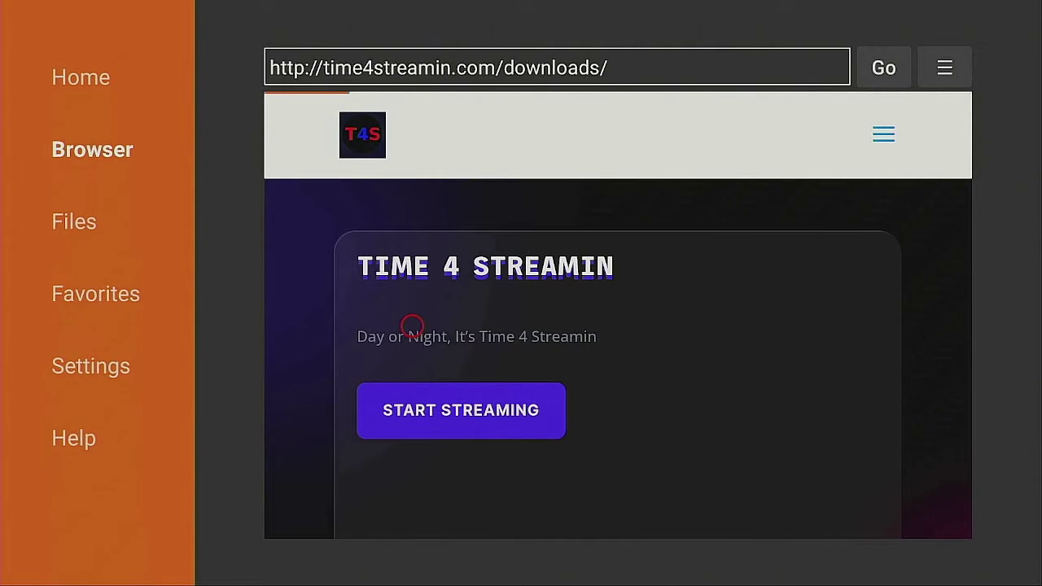
pyautogui.scroll(-15, 412, 517)
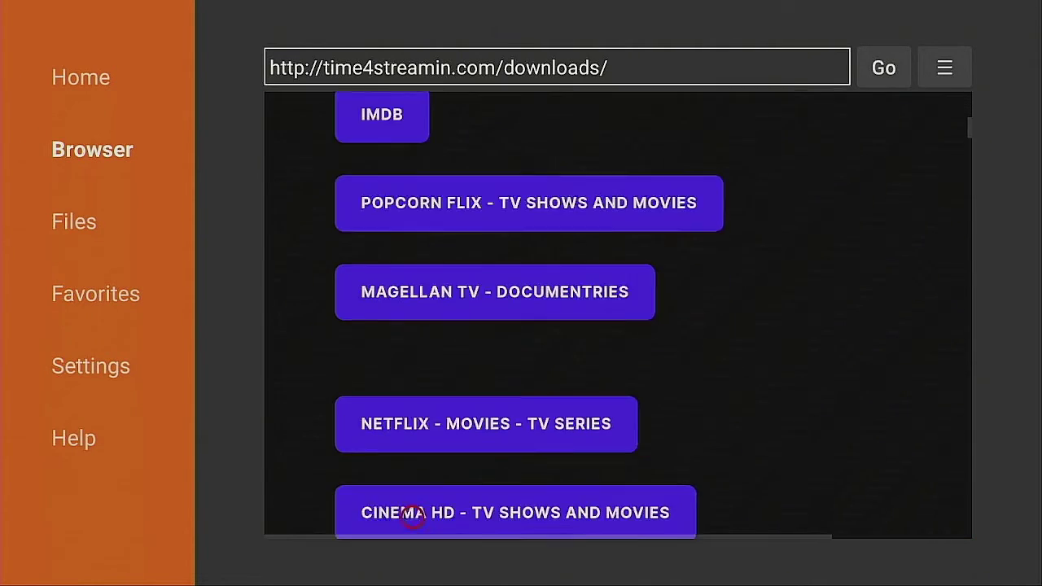
pyautogui.scroll(-12, 412, 517)
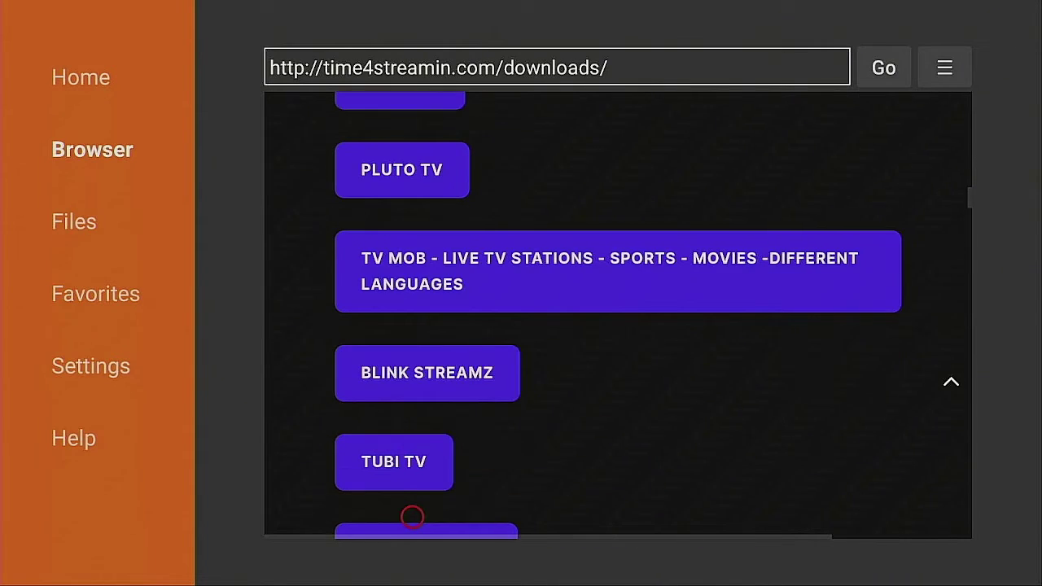
pyautogui.scroll(-8, 412, 517)
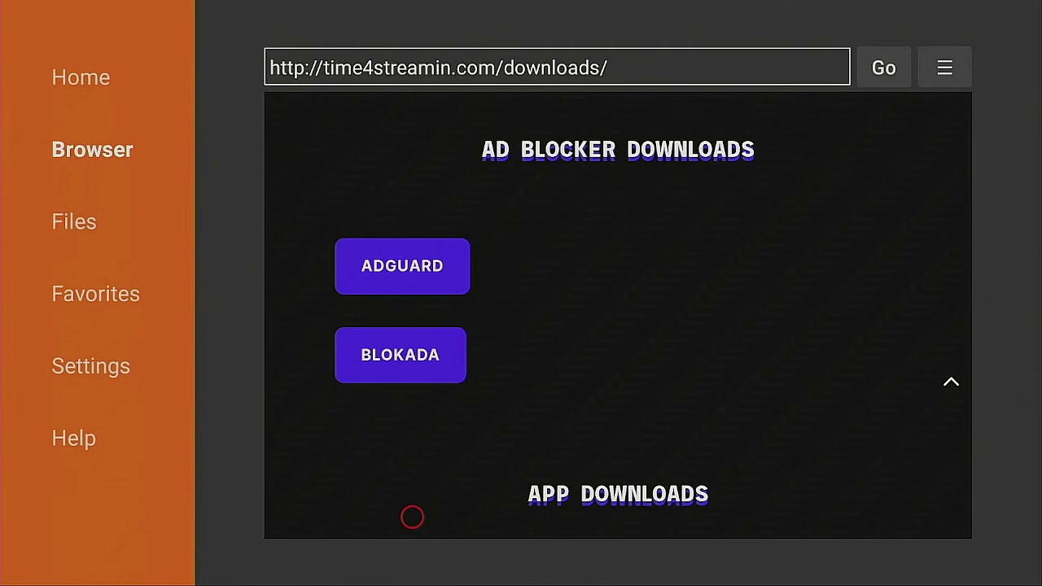
pyautogui.scroll(-3, 412, 517)
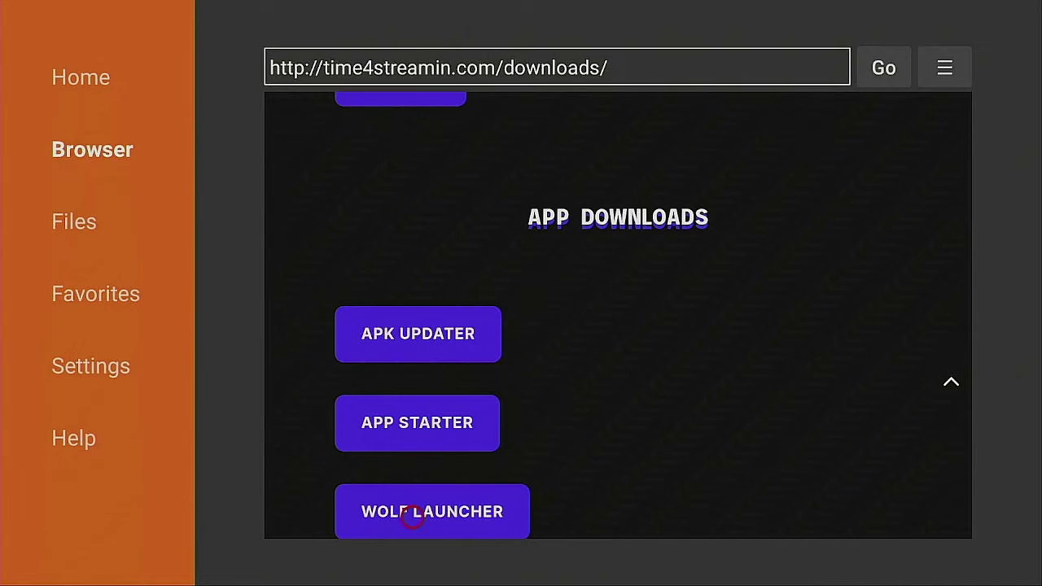
pyautogui.scroll(-2, 412, 518)
pyautogui.scroll(-3, 412, 517)
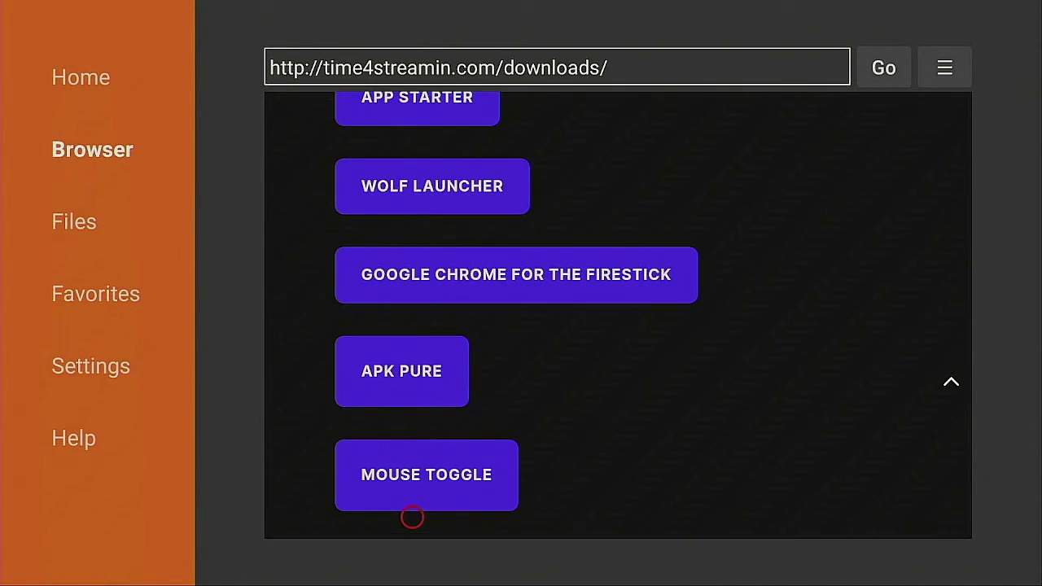
pyautogui.scroll(-3, 412, 517)
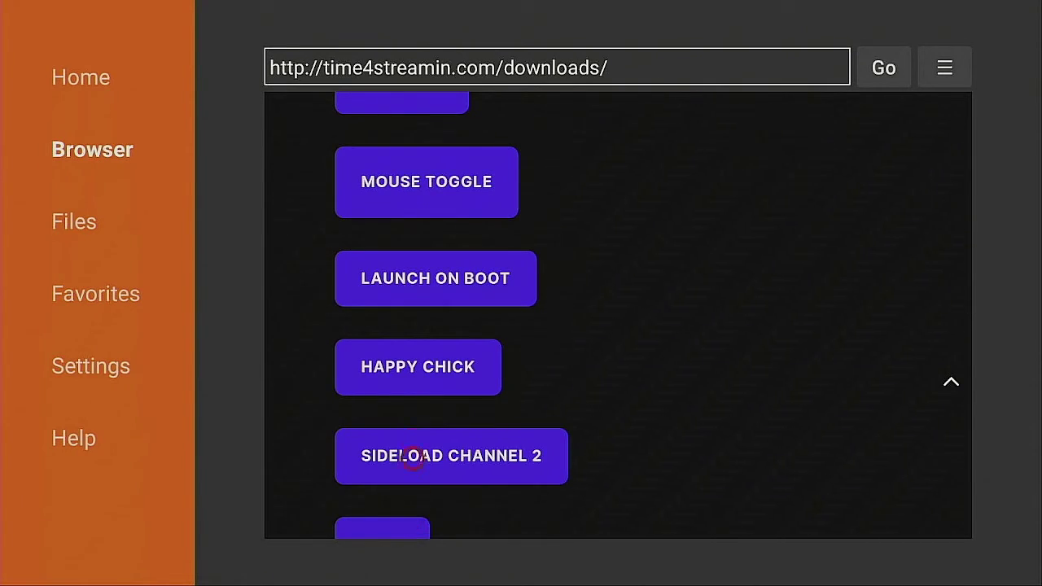
pyautogui.click(413, 285)
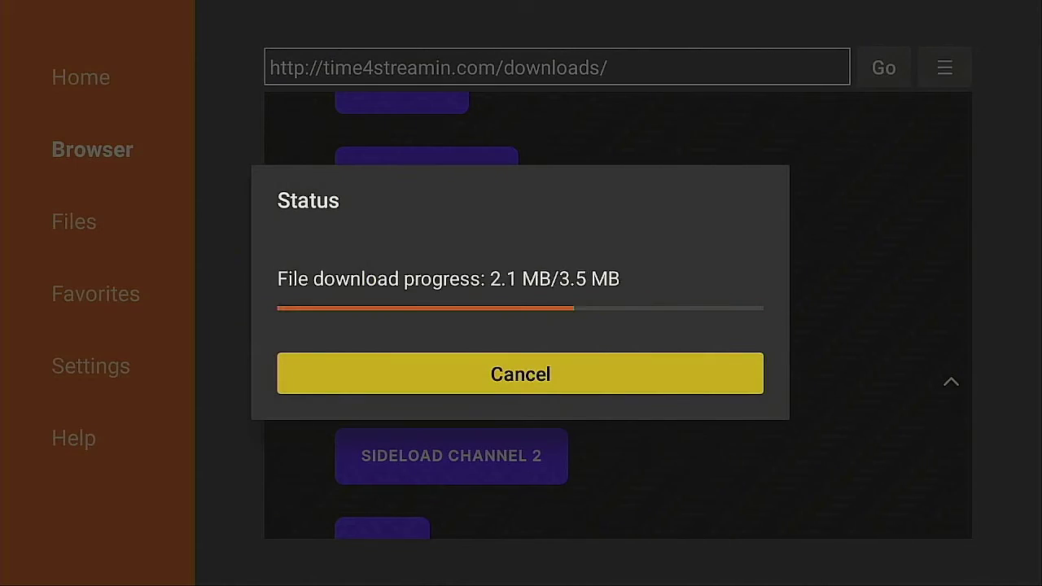
# Step: Install the downloaded Launch on Boot APK and dismiss the installed confirmation
pyautogui.press('Return')
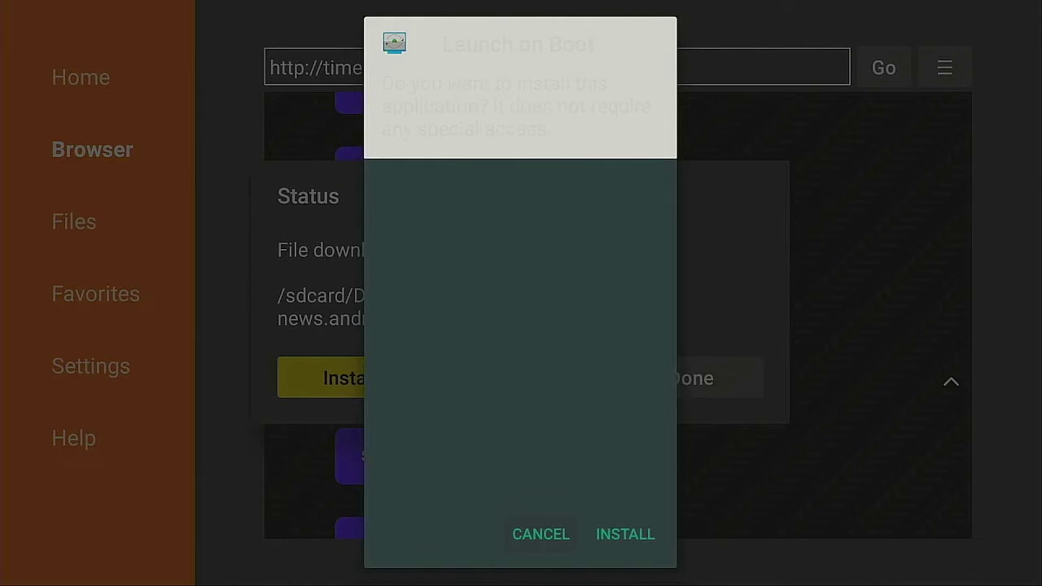
pyautogui.press('Return')
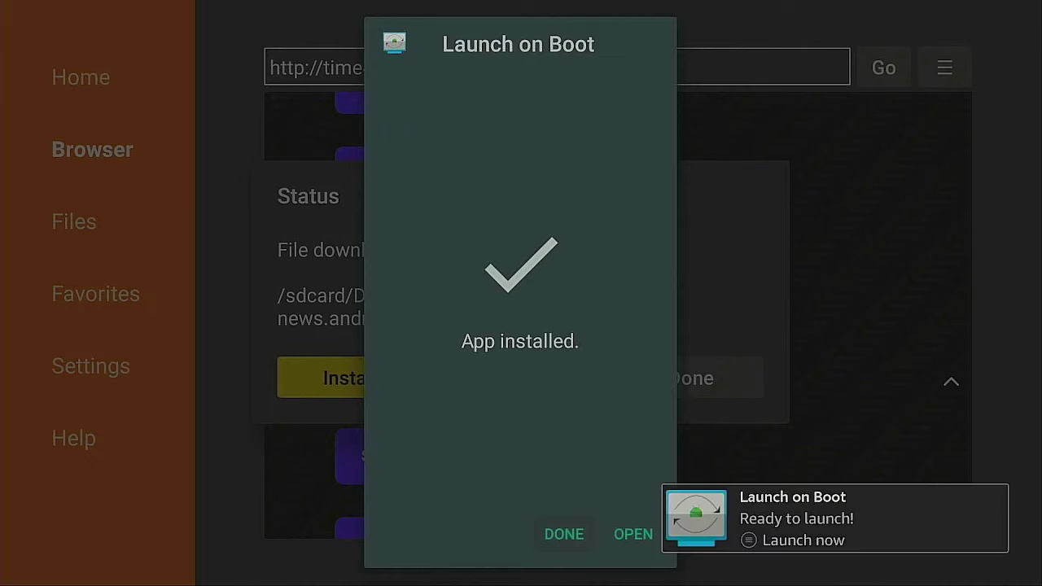
pyautogui.press('Return')
# Step: Delete the downloaded Launch on Boot APK file and return to the Fire TV home screen
pyautogui.press('Right')
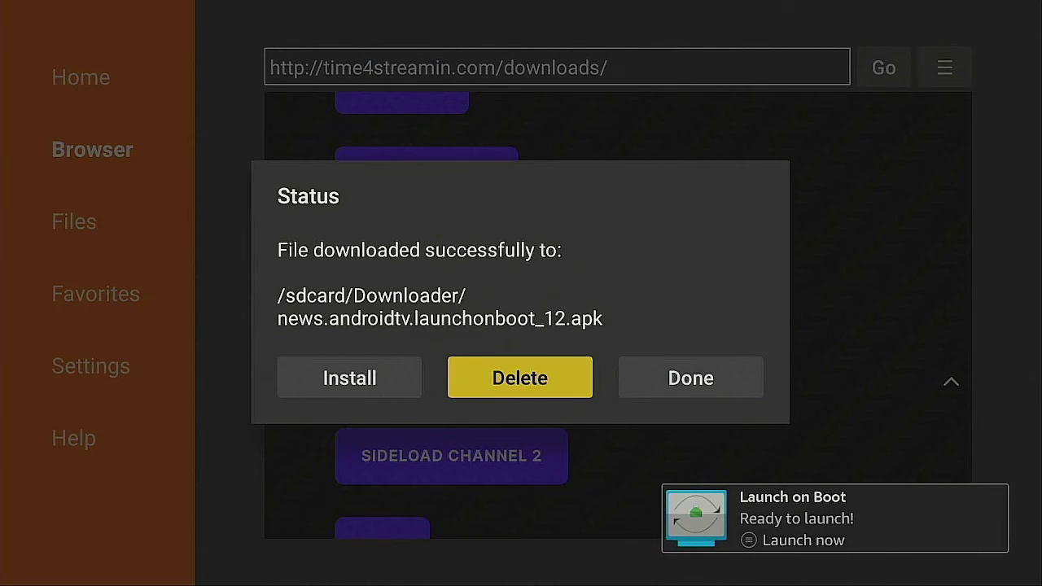
pyautogui.press('Return')
pyautogui.press('Left')
pyautogui.press('Return')
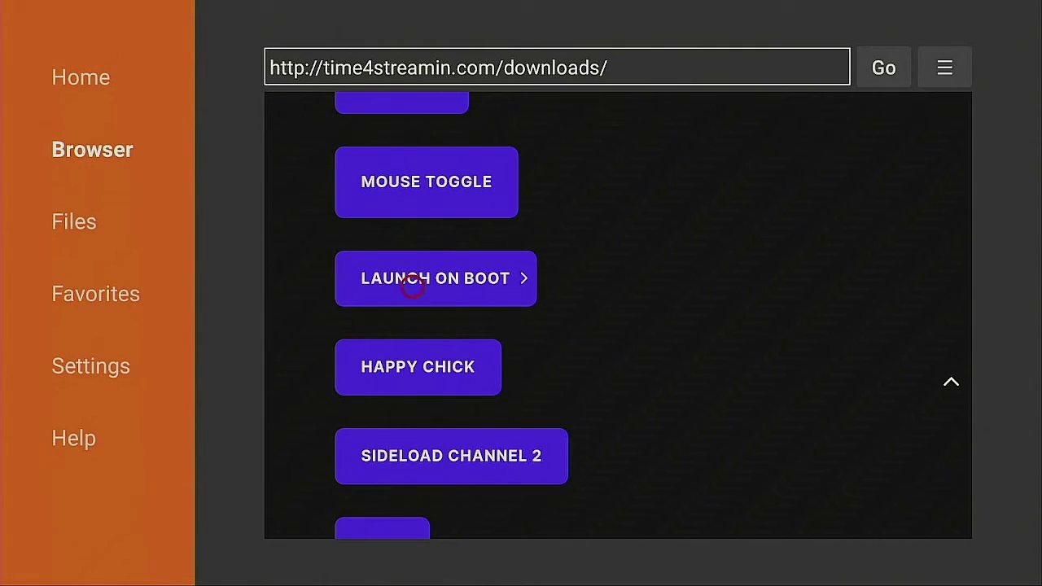
pyautogui.press('Home')
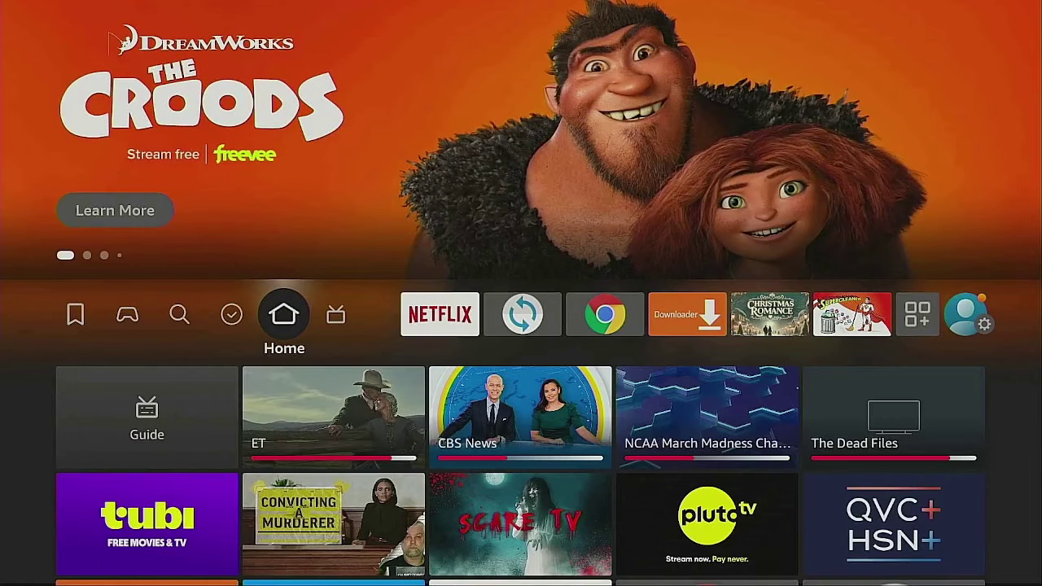
# Step: Open the full Your Apps & Channels grid and highlight Launch on Boot
pyautogui.press('Right')
pyautogui.press('Right')
pyautogui.press('Right')
pyautogui.press('Right')
pyautogui.press('Right')
pyautogui.press('Right')
pyautogui.press('Right')
pyautogui.press('Right')
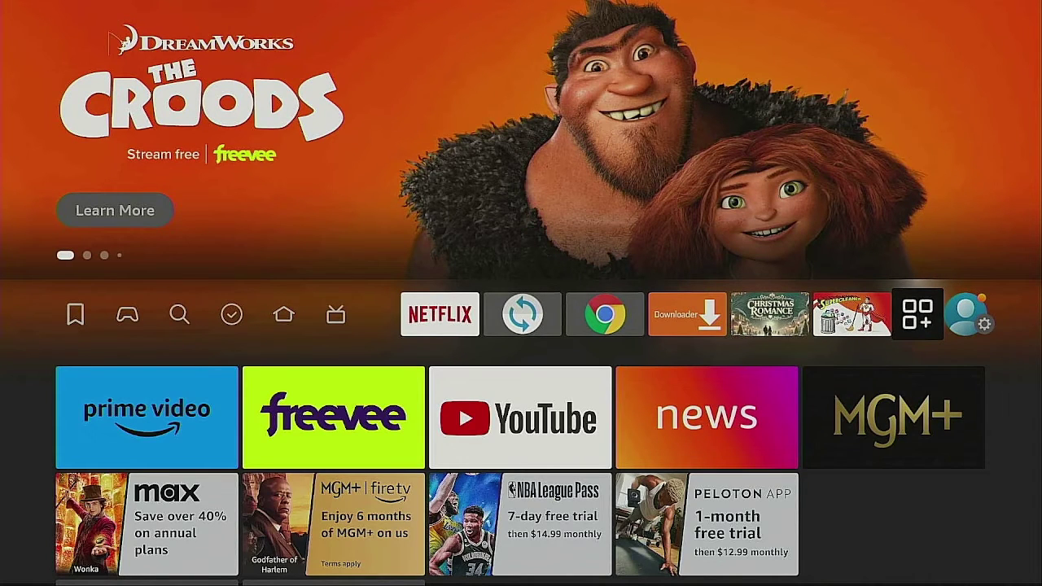
pyautogui.press('Return')
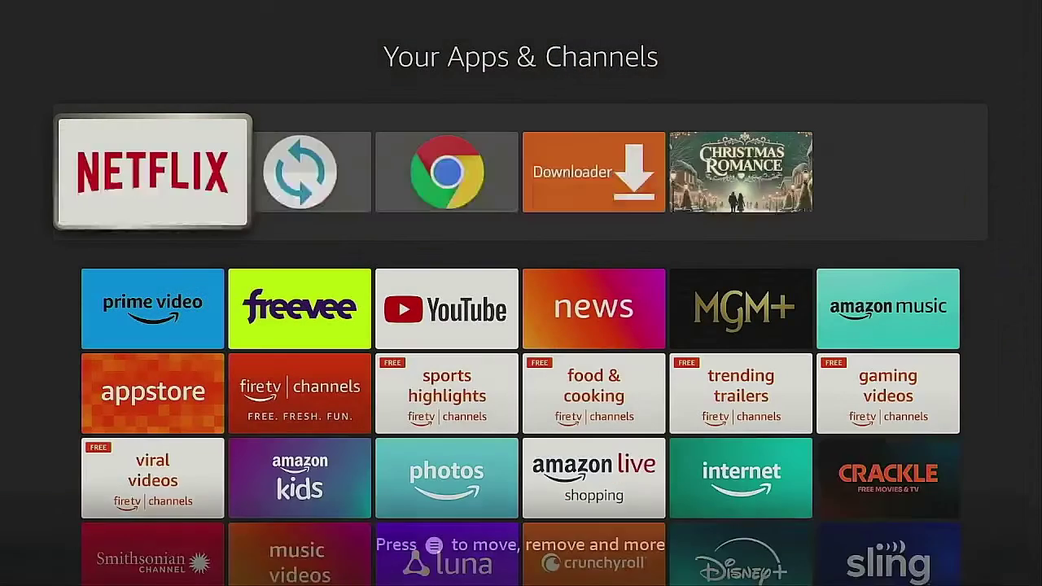
pyautogui.press('Down')
pyautogui.press('Down')
pyautogui.press('Down')
pyautogui.press('Down')
pyautogui.press('Down')
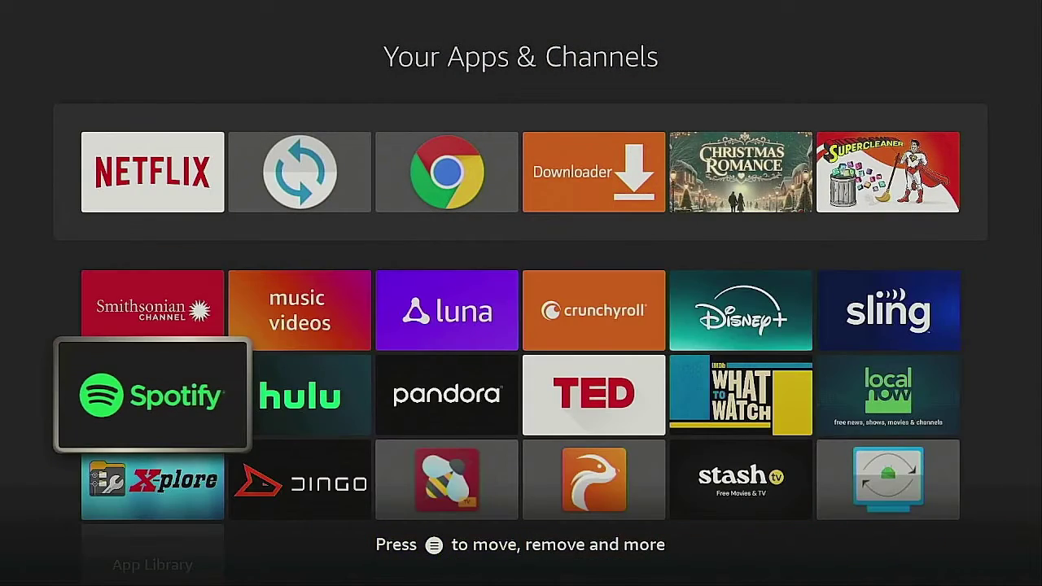
pyautogui.press('Down')
pyautogui.press('Right')
pyautogui.press('Right')
pyautogui.press('Right')
pyautogui.press('Right')
pyautogui.press('Right')
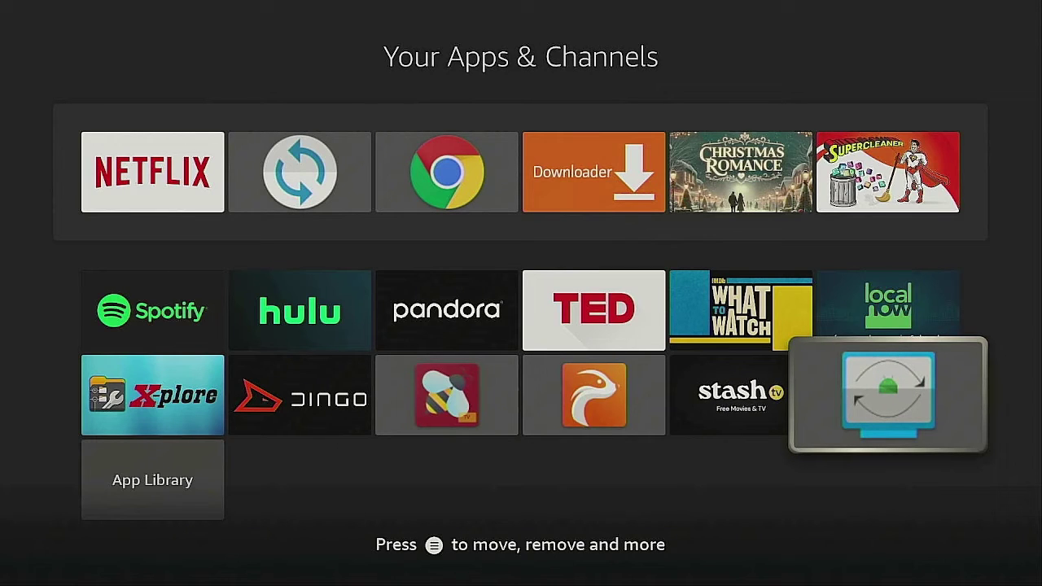
# Step: Move Launch on Boot to the front of the apps row and launch it
pyautogui.press('Menu')
pyautogui.press('Down')
pyautogui.press('Return')
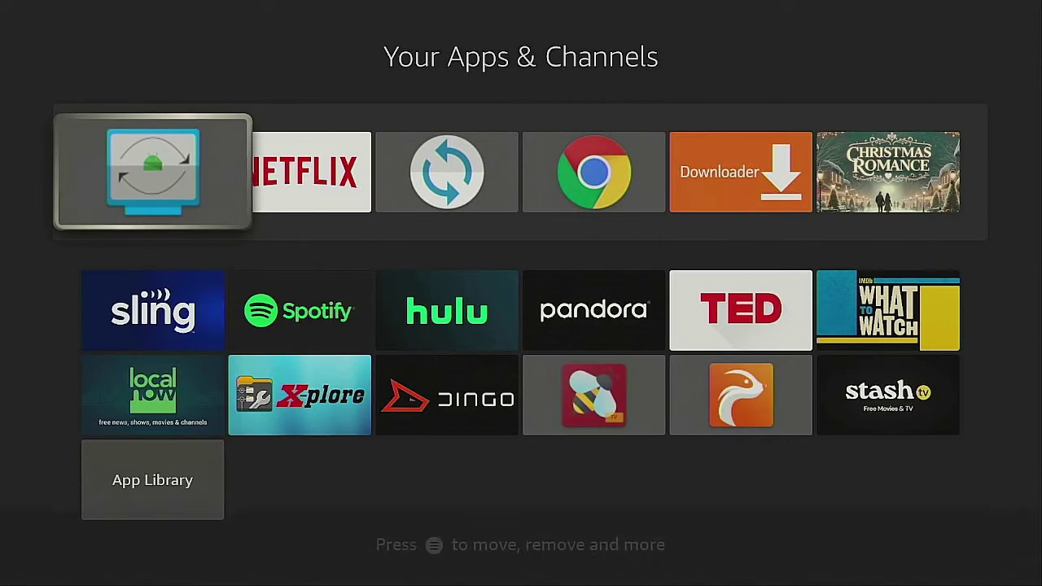
pyautogui.press('Return')
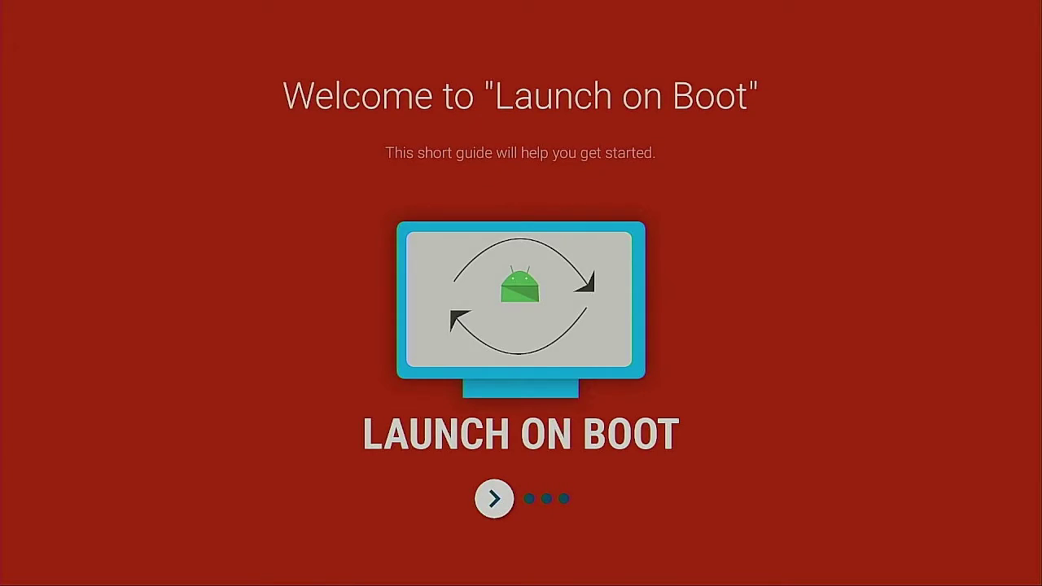
# Step: Page through the How this works, Live Channels and Try it out guide pages, then Get Started
pyautogui.press('Return')
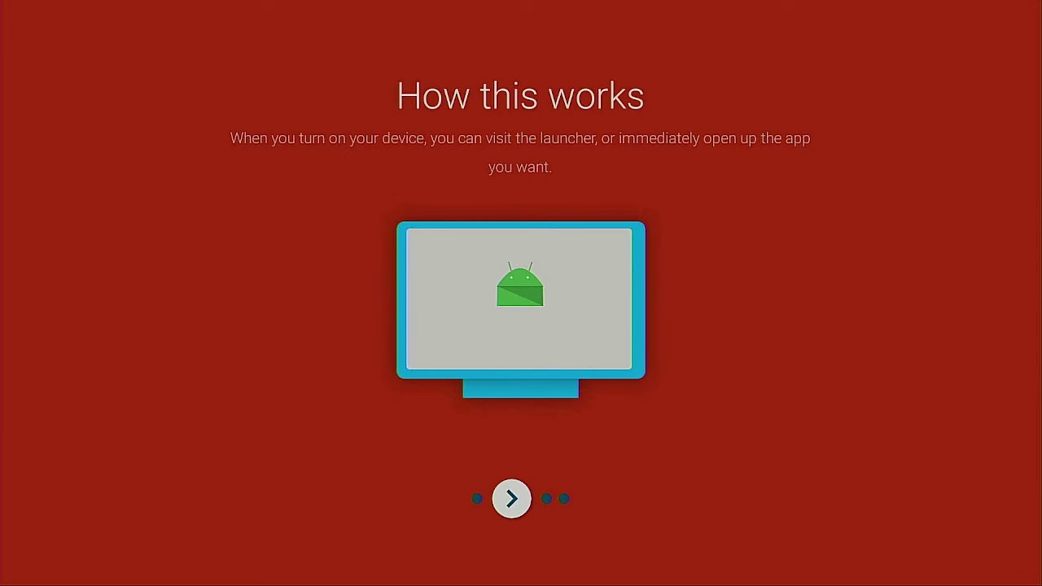
pyautogui.press('Return')
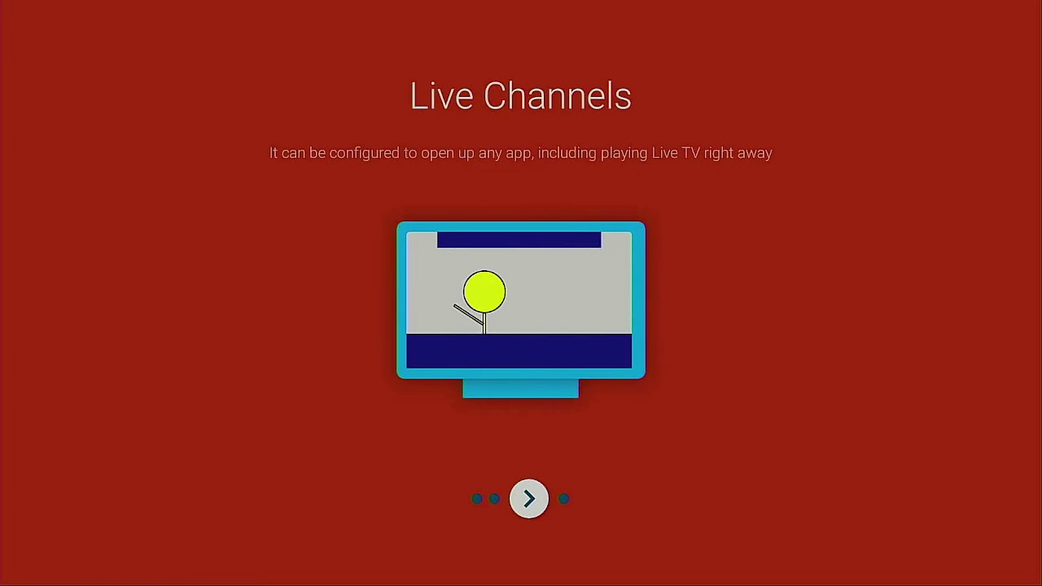
pyautogui.press('Return')
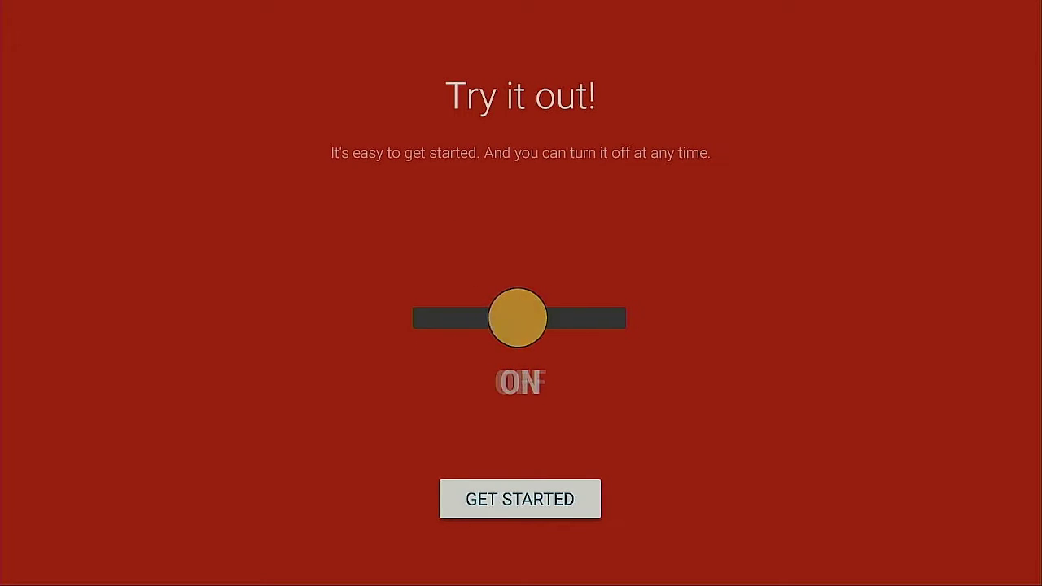
pyautogui.press('Return')
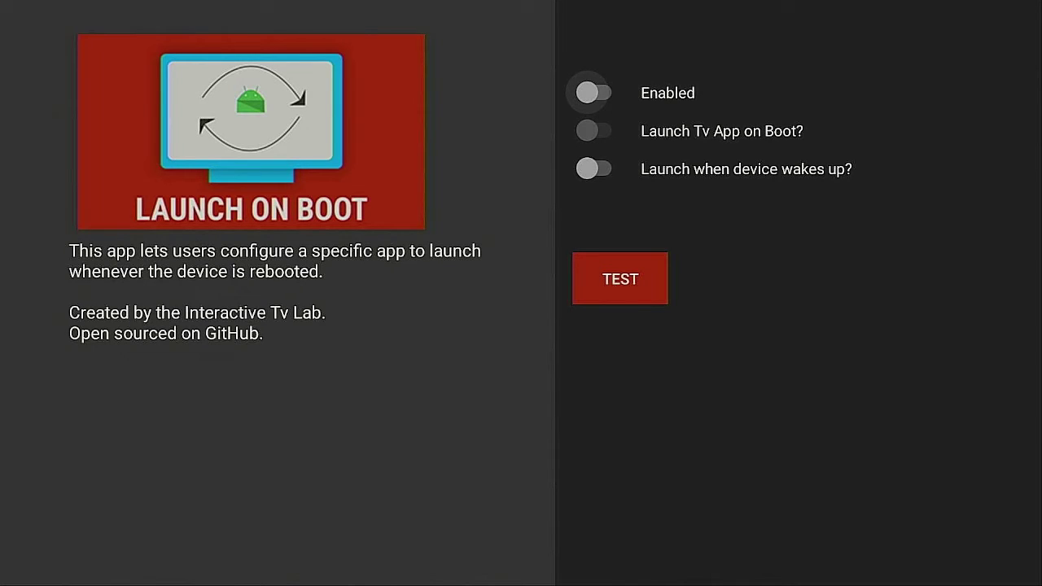
# Step: Switch on Enabled and Launch when device wakes up in Launch on Boot
pyautogui.press('Return')
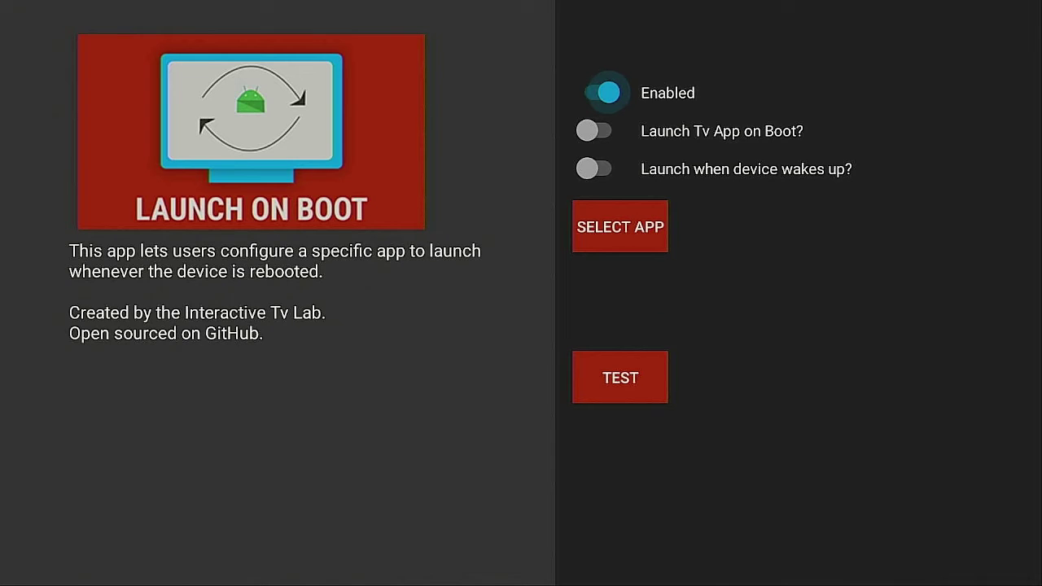
pyautogui.press('Down')
pyautogui.press('Down')
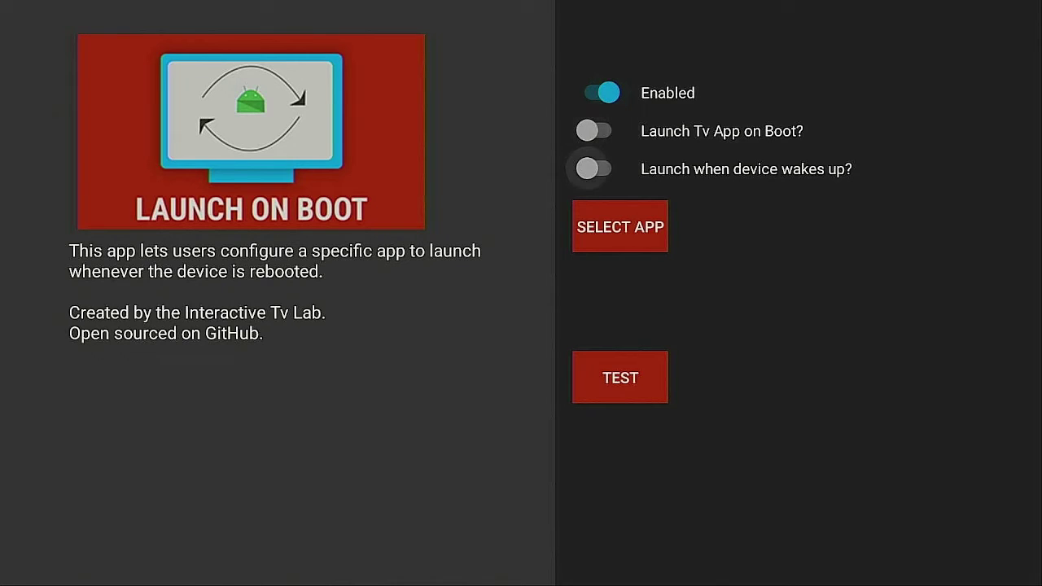
pyautogui.press('Return')
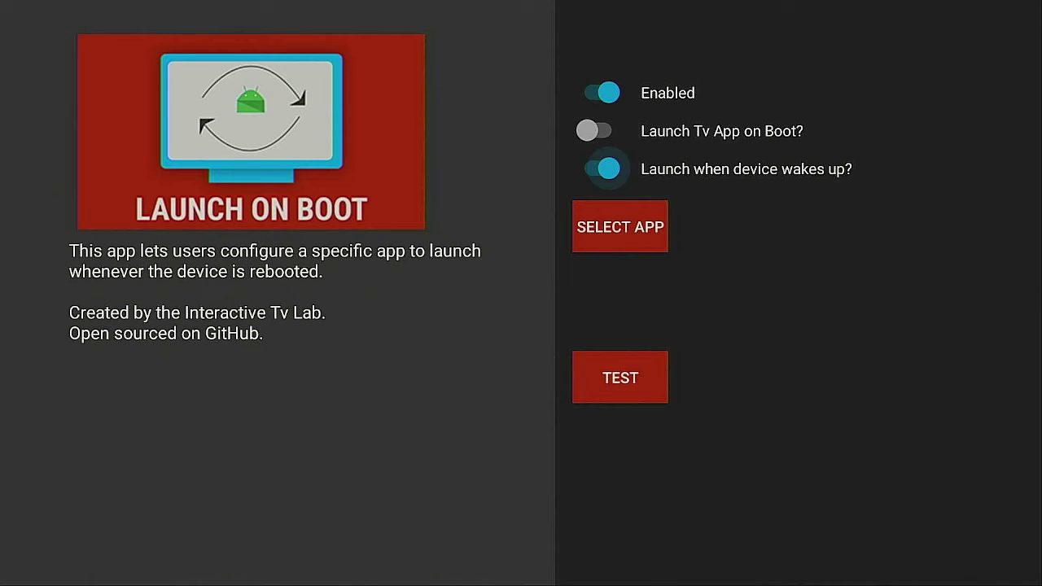
# Step: Choose Netflix (com.netflix.ninja) as the app to launch at startup
pyautogui.press('Down')
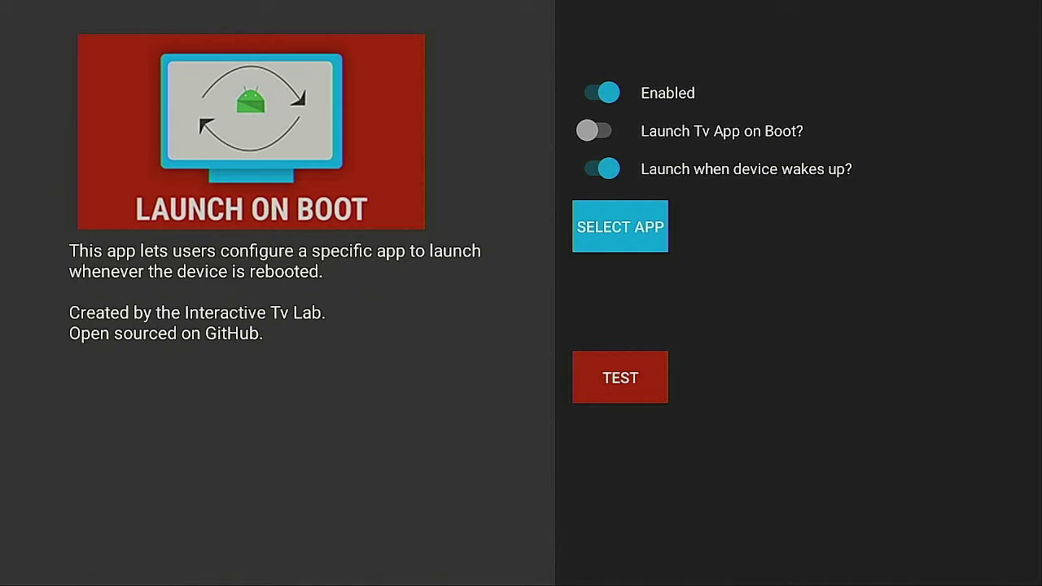
pyautogui.press('Return')
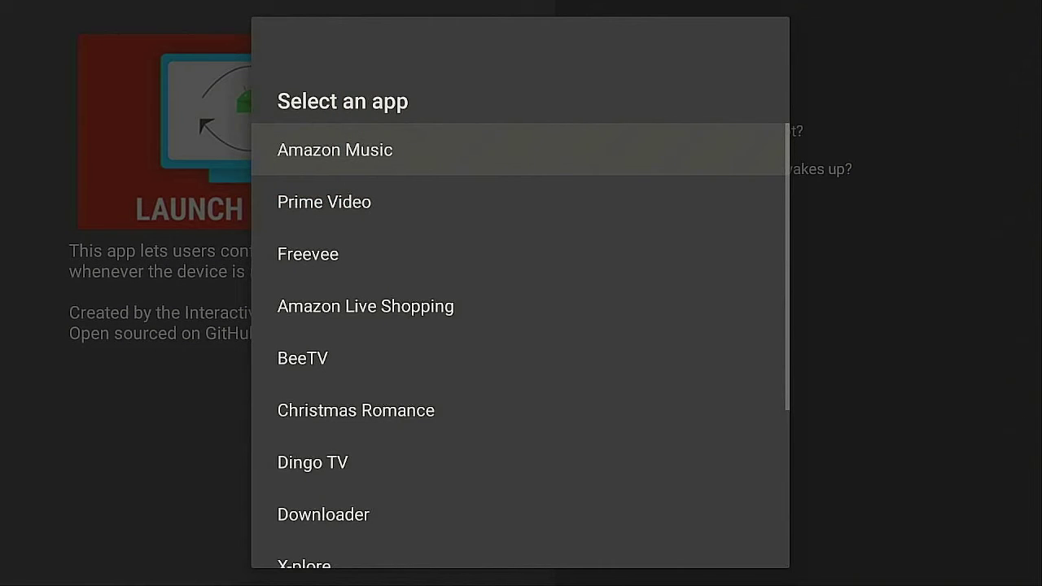
pyautogui.press('Down')
pyautogui.press('Down')
pyautogui.press('Down')
pyautogui.press('Down')
pyautogui.press('Down')
pyautogui.press('Down')
pyautogui.press('Down')
pyautogui.press('Down')
pyautogui.press('Down')
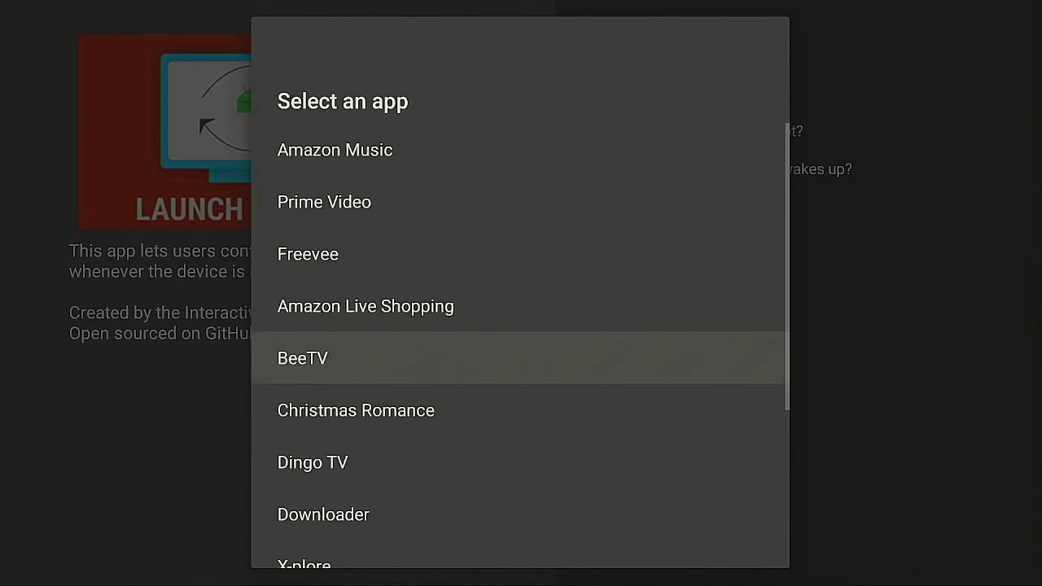
pyautogui.press('Down')
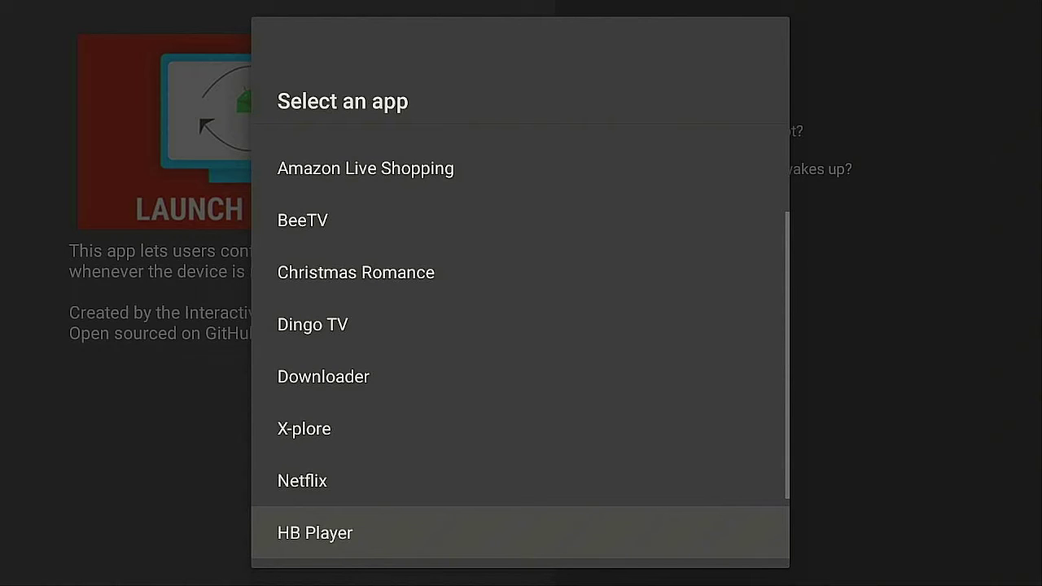
pyautogui.press('Up')
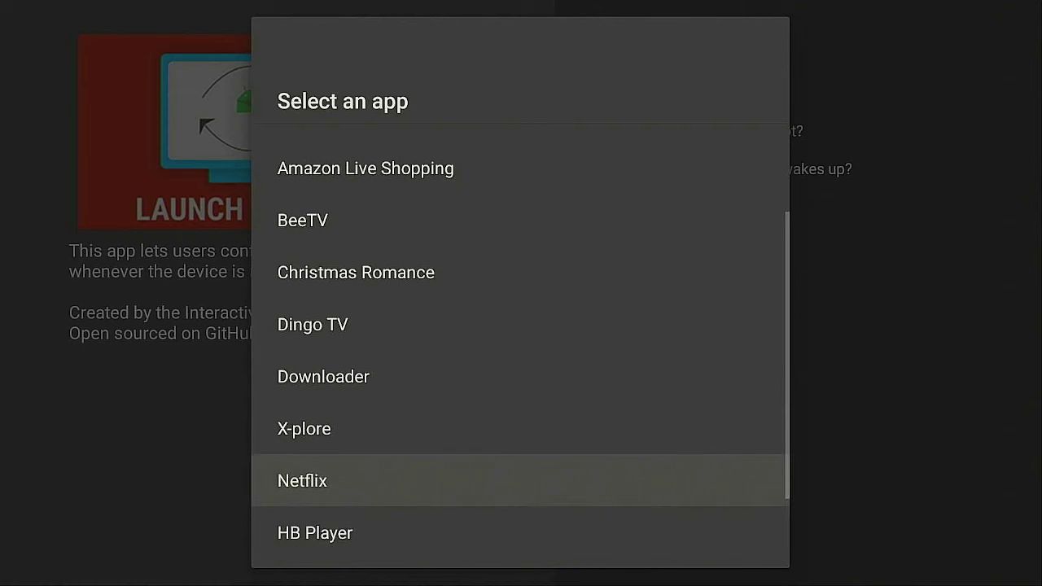
pyautogui.press('Return')
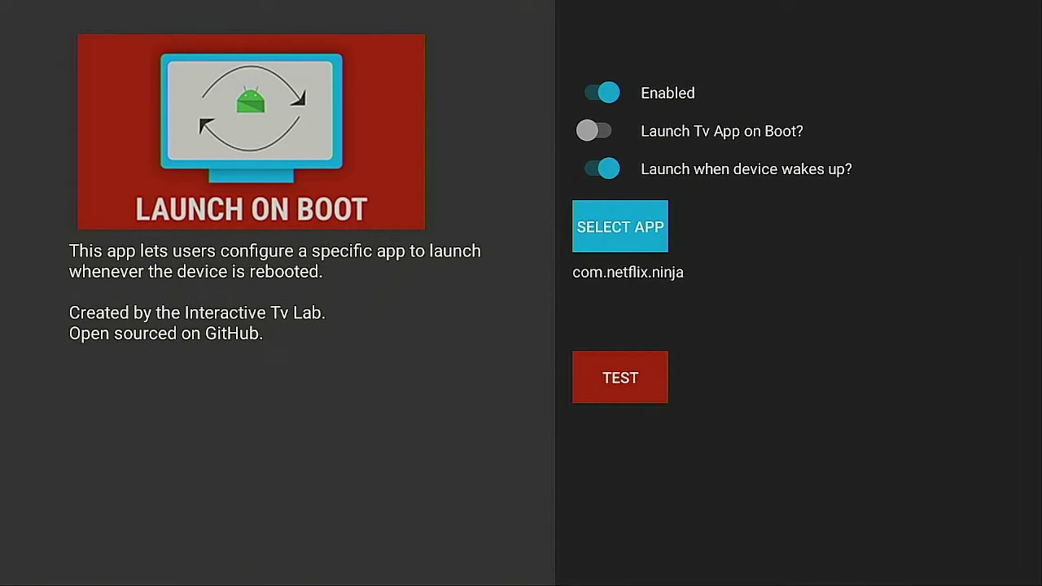
pyautogui.press('Down')
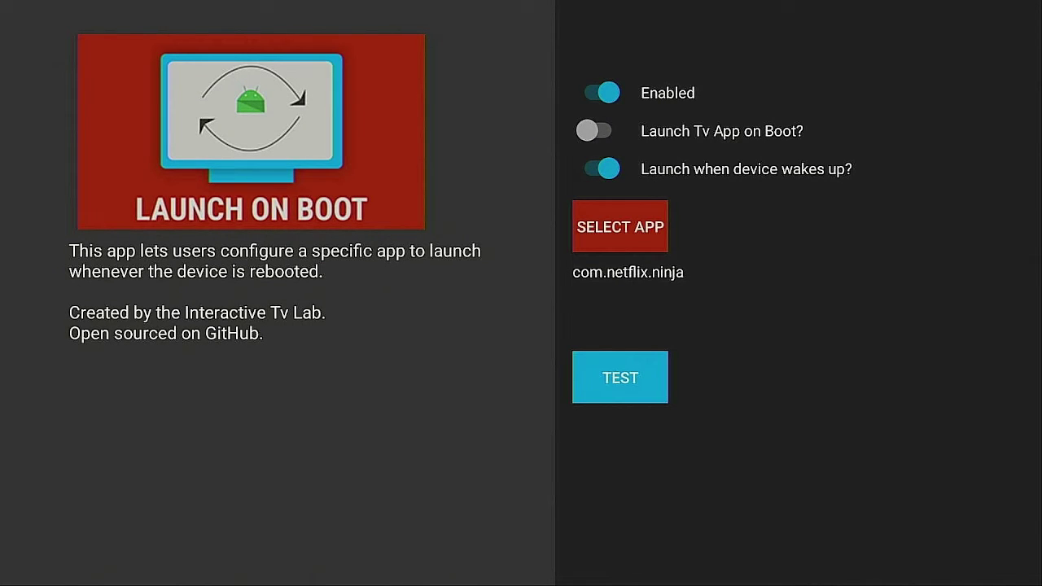
# Step: Test-launch Netflix, return to the home screen, and power off the Fire TV Stick
pyautogui.press('Return')
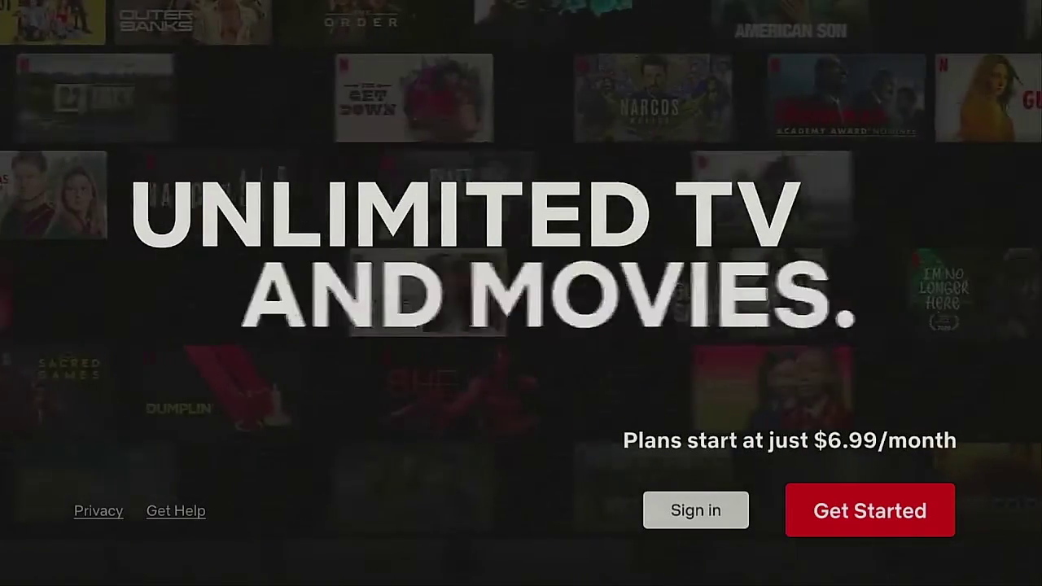
pyautogui.press('Home')
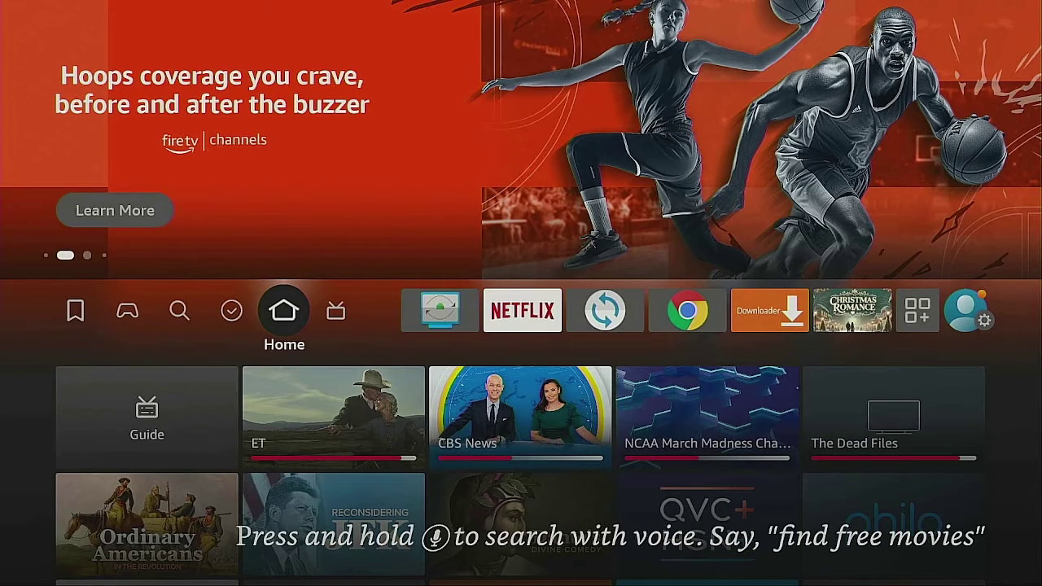
pyautogui.press('XF86PowerOff')
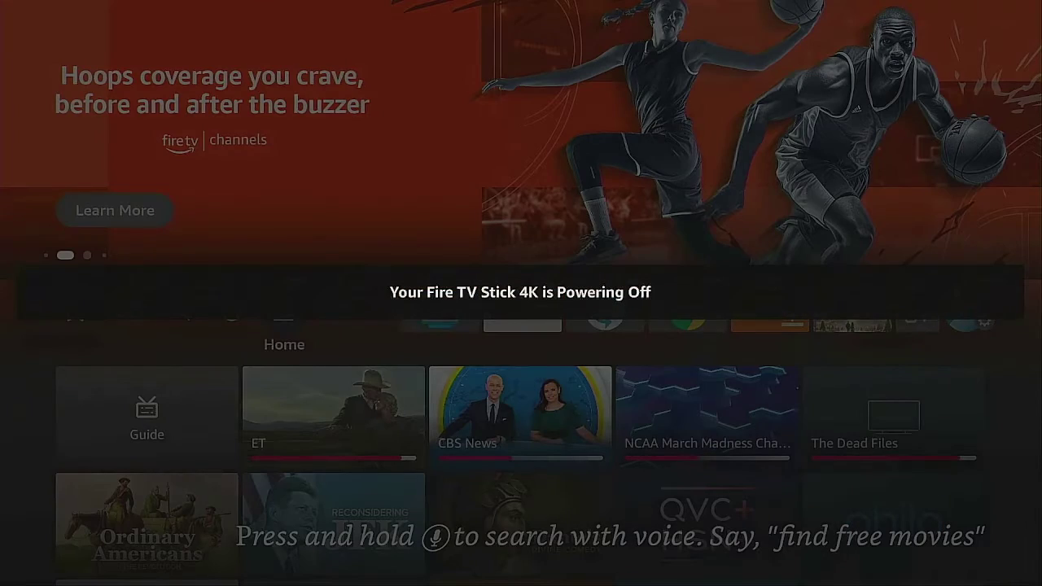